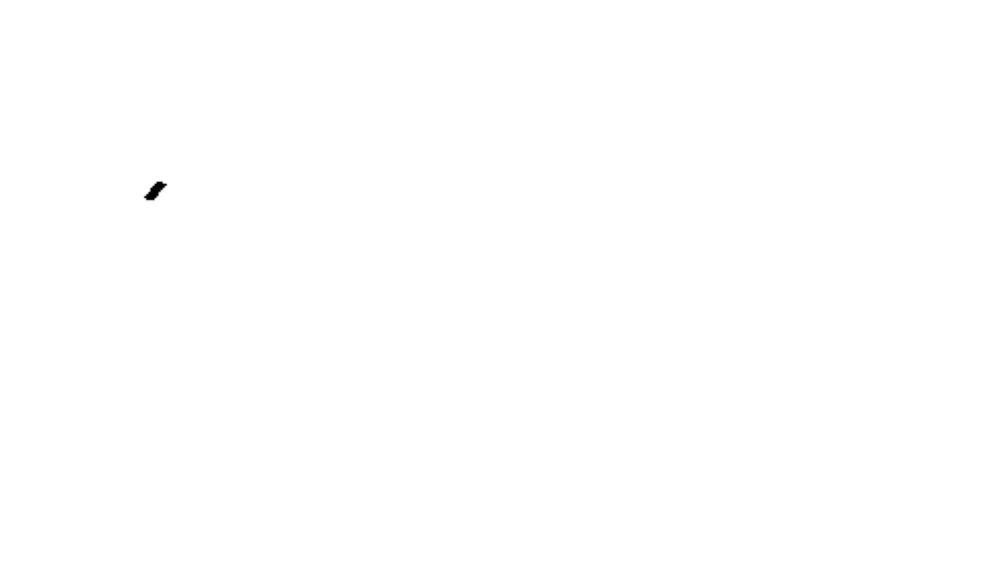
Step: Draw an open, irregular rounded head outline in red, leaving a gap along its front side
mouse_move(124, 240)
left_mouse_down()
mouse_move(132, 172)
mouse_move(402, 80)
mouse_move(401, 400)
mouse_move(79, 407)
left_mouse_up()
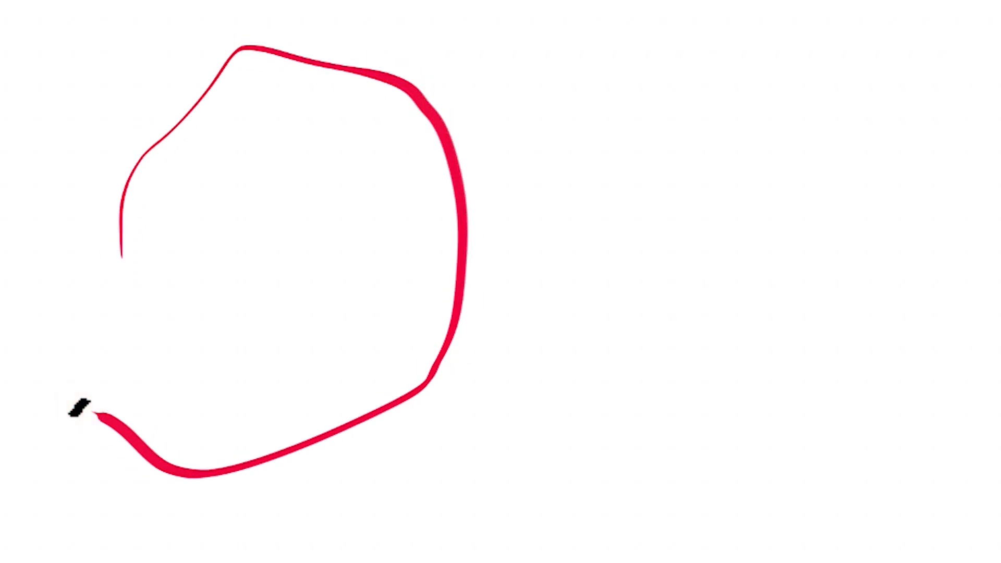
mouse_move(476, 323)
left_mouse_down()
mouse_move(601, 266)
mouse_move(471, 165)
mouse_move(437, 212)
left_mouse_up()
left_click_drag(398, 272, 412, 277)
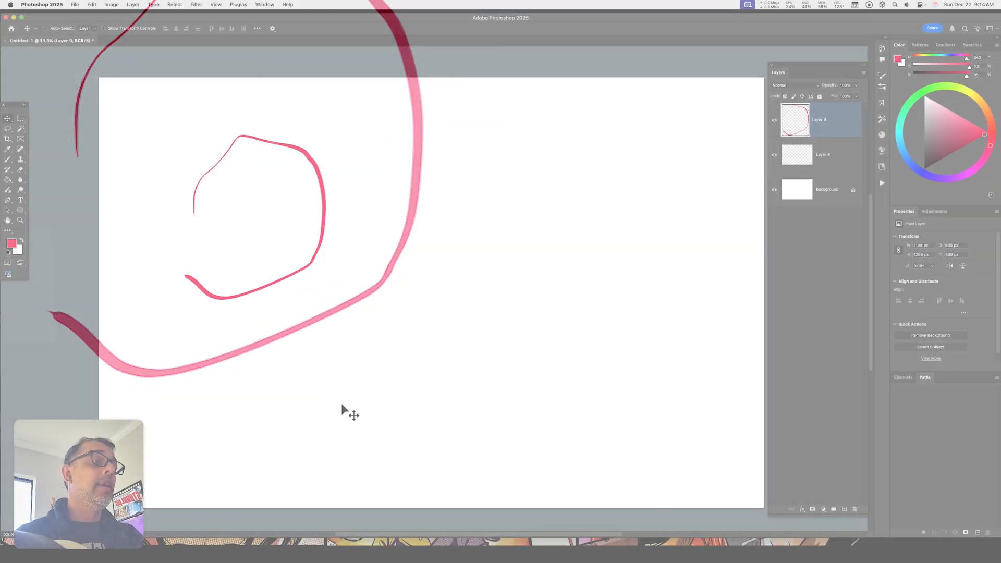
Step: Duplicate the outline's layer and place a rotated copy beside the original, in the middle of the upper row
key("super+j")
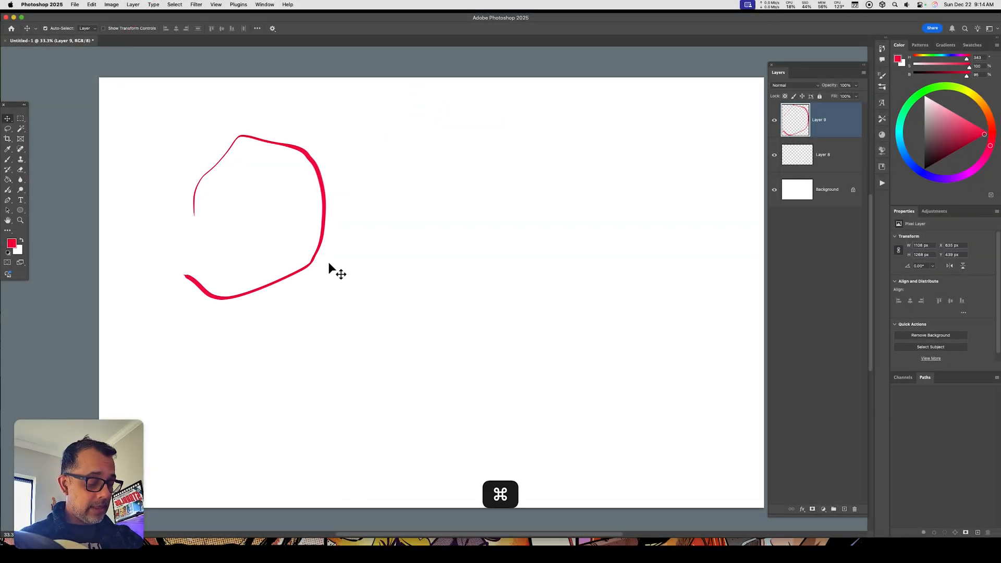
mouse_move(329, 259)
left_mouse_down()
mouse_move(585, 257)
mouse_move(604, 327)
mouse_move(467, 371)
mouse_move(407, 313)
mouse_move(418, 317)
left_mouse_up()
key("super+t")
mouse_move(552, 280)
left_mouse_down()
mouse_move(489, 279)
mouse_move(620, 255)
mouse_move(704, 255)
left_mouse_up()
key("Return")
Step: Duplicate the middle outline and place the rotated copy as the third shape in the upper row
key("super+j")
key("super+t")
mouse_move(721, 290)
left_mouse_down()
mouse_move(676, 342)
mouse_move(523, 319)
mouse_move(519, 293)
left_mouse_up()
key("Return")
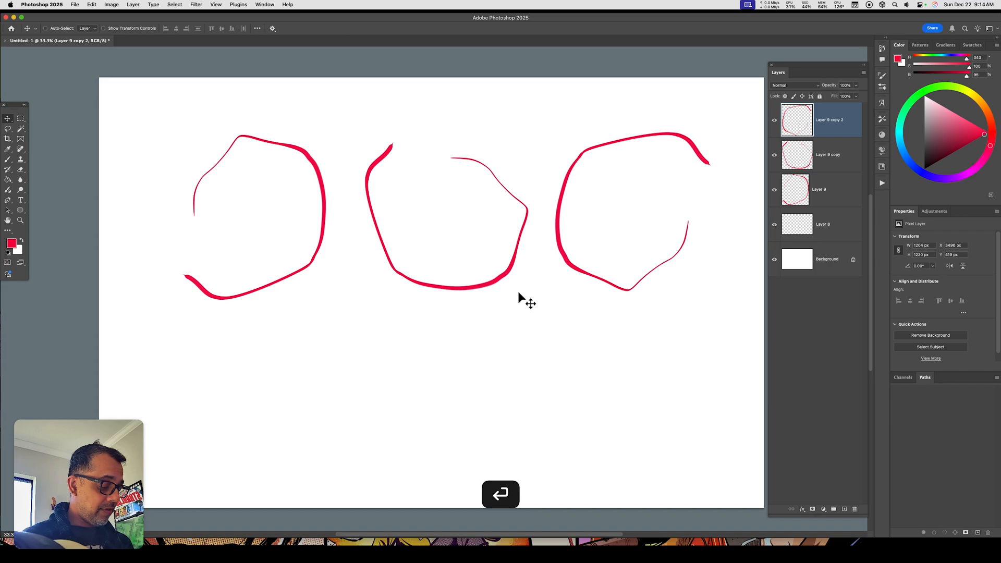
Step: Flip the third outline of the upper row vertically with Free Transform
key("super")
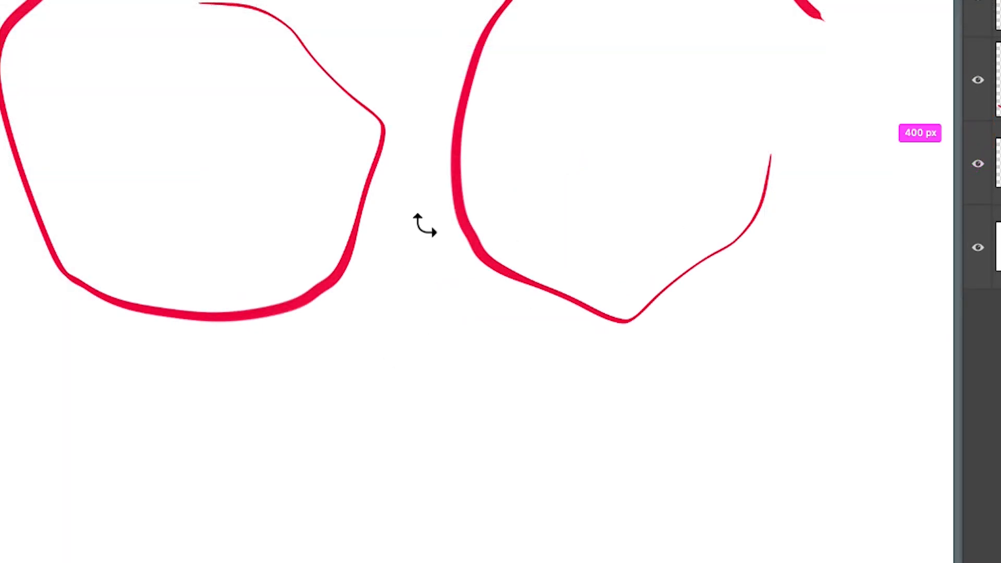
key("super+t")
right_click(586, 48)
left_click(681, 485)
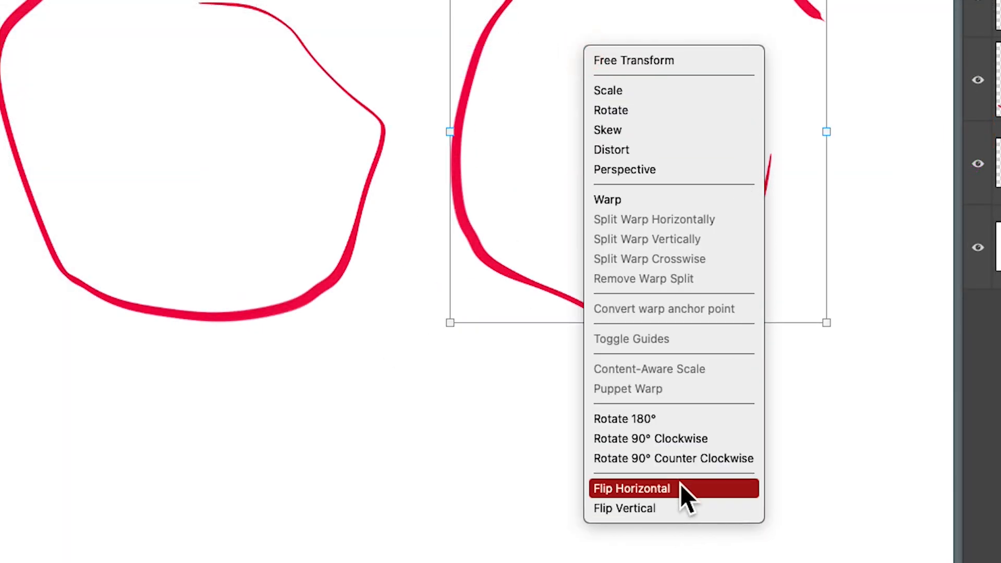
left_click(677, 501)
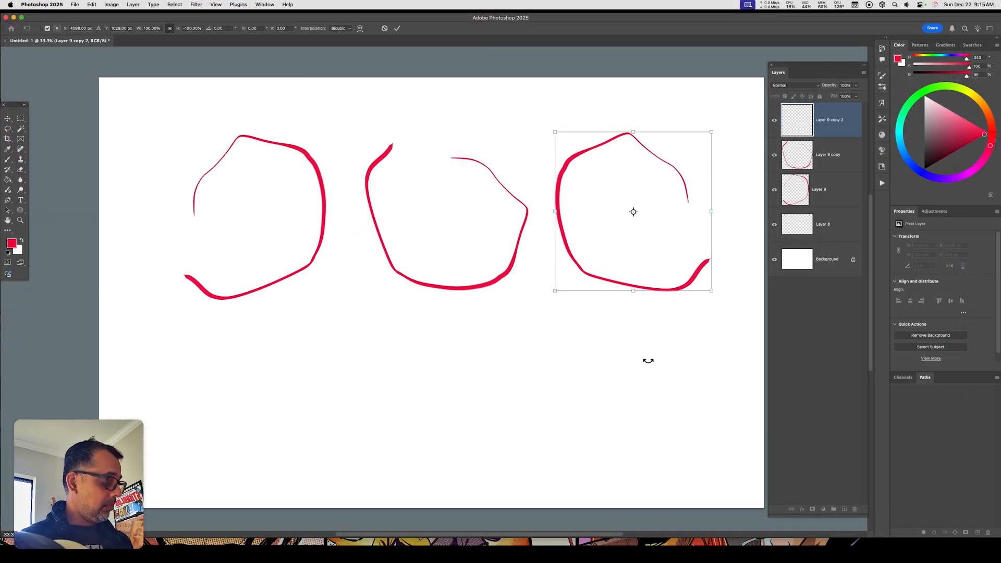
key("Return")
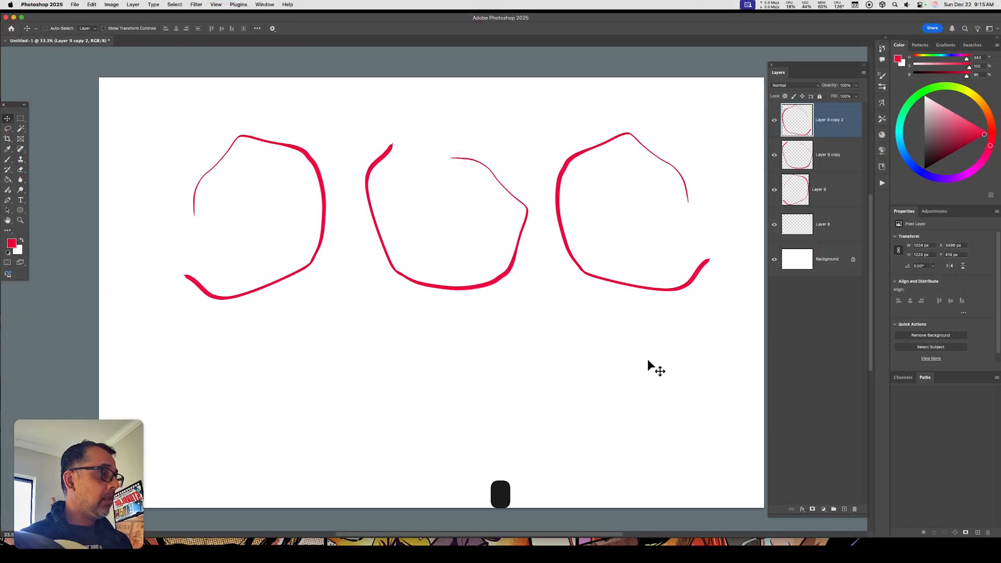
Step: Duplicate the third outline, move the copy to the lower-left area of the canvas and rotate it so its gap faces up
key("super+j")
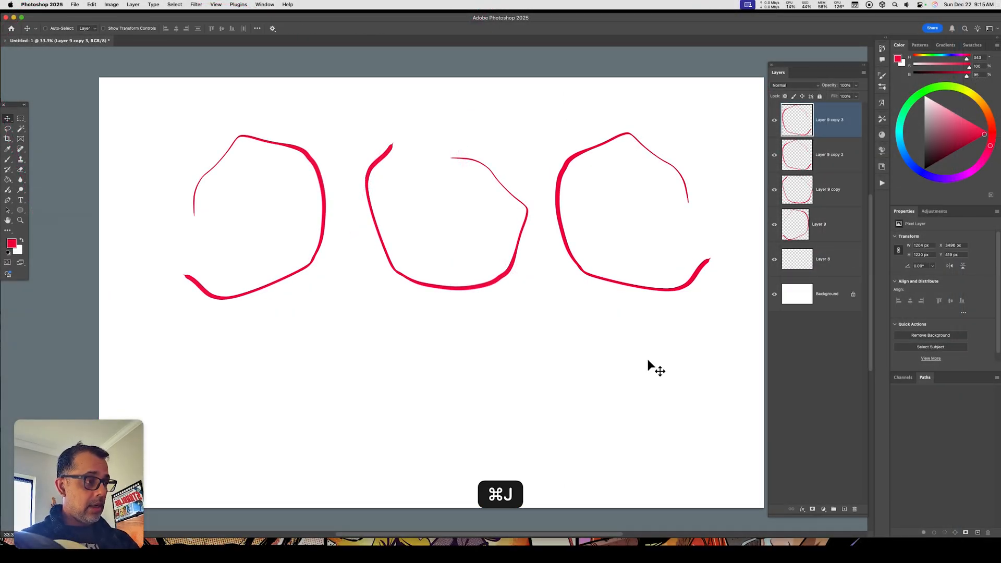
mouse_move(660, 256)
left_mouse_down()
mouse_move(604, 303)
mouse_move(352, 454)
mouse_move(355, 445)
left_mouse_up()
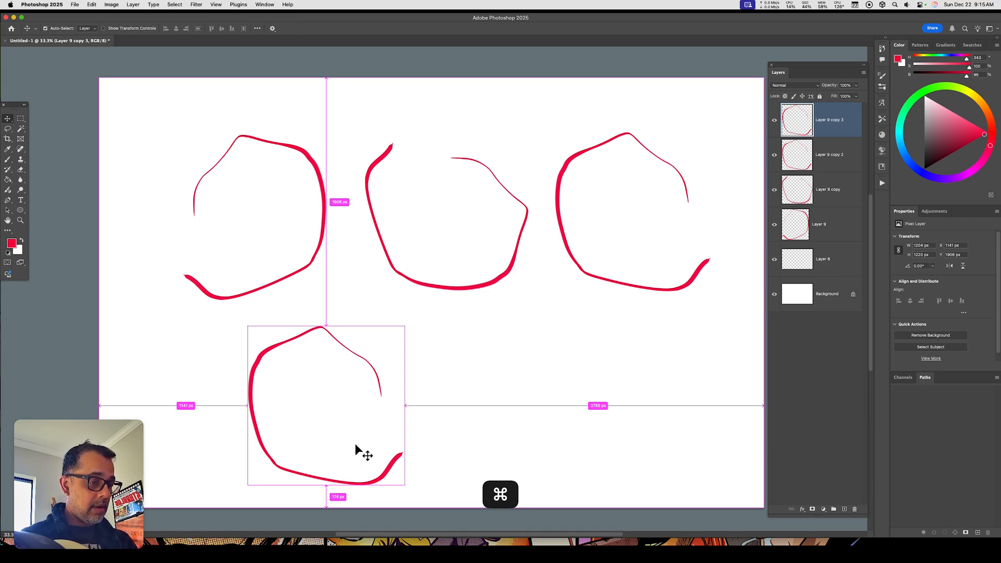
key("super+t")
mouse_move(440, 473)
left_mouse_down()
mouse_move(409, 326)
mouse_move(371, 315)
left_mouse_up()
key("Return")
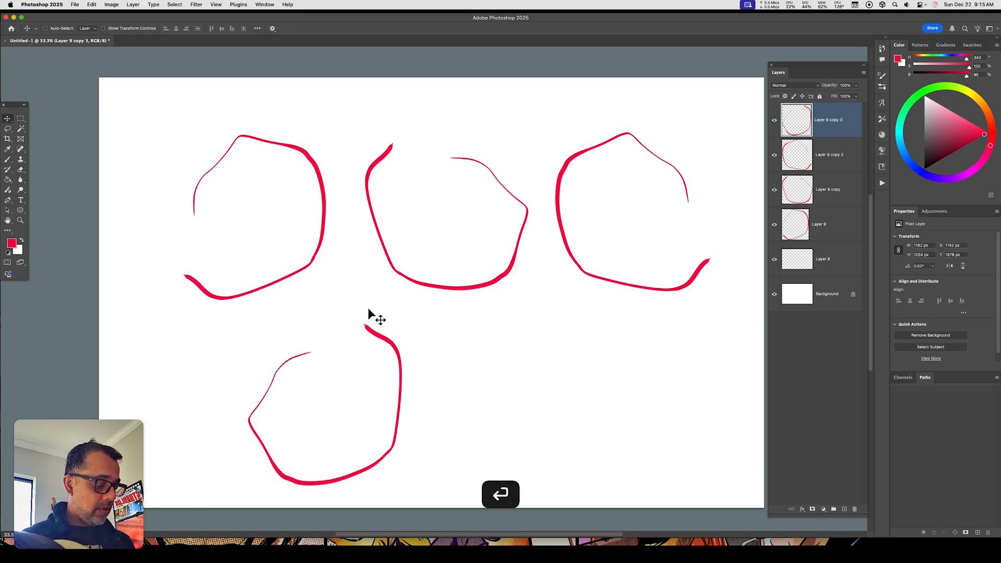
Step: Duplicate the lower-left outline, place the copy in the lower-right area of the canvas and rotate it about a quarter turn counterclockwise
key("super+j")
mouse_move(403, 407)
left_mouse_down()
mouse_move(465, 389)
mouse_move(636, 386)
mouse_move(668, 401)
mouse_move(632, 330)
mouse_move(591, 326)
left_mouse_up()
key("super+t")
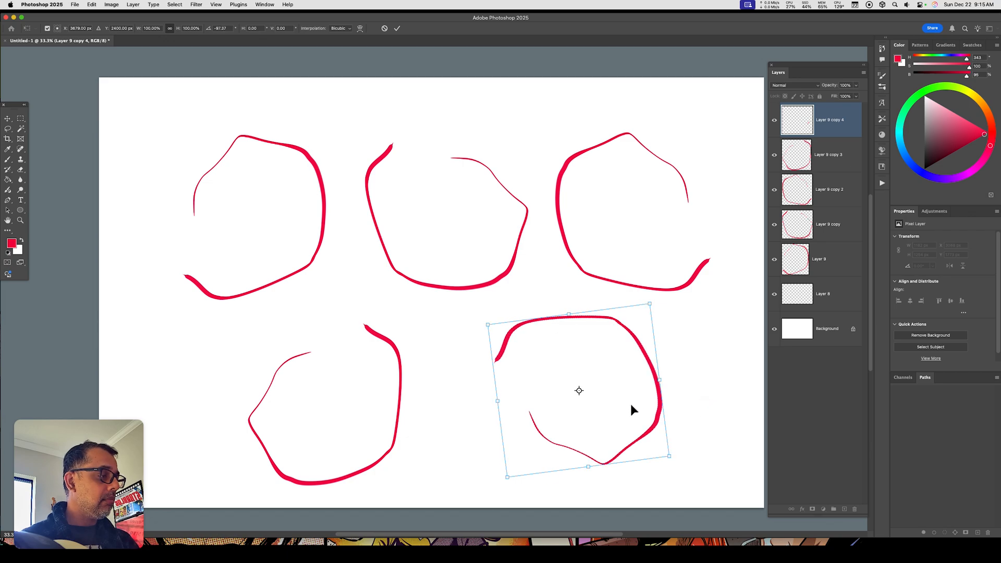
left_click_drag(631, 410, 641, 404)
key("Return")
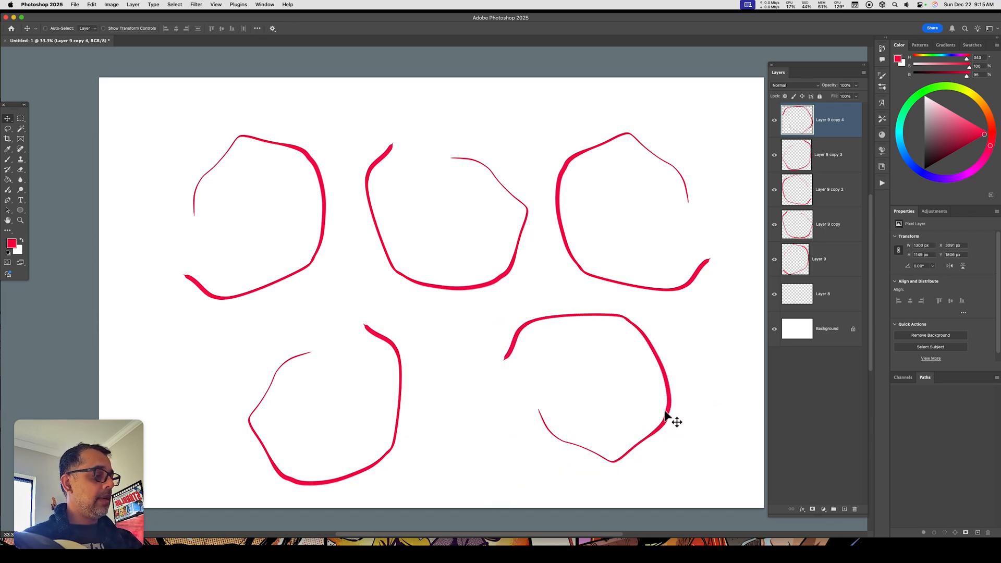
left_click_drag(666, 415, 666, 424)
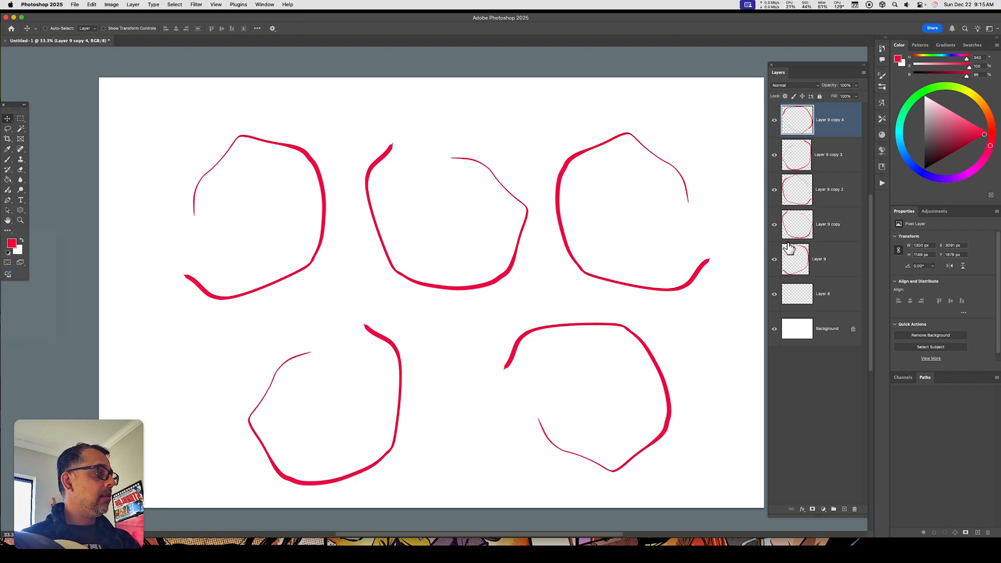
Step: Spread the outlines apart by moving the three upper shapes toward the canvas's top edge and the lower-left shape slightly up and left
left_click(816, 201)
left_click_drag(687, 273, 711, 250)
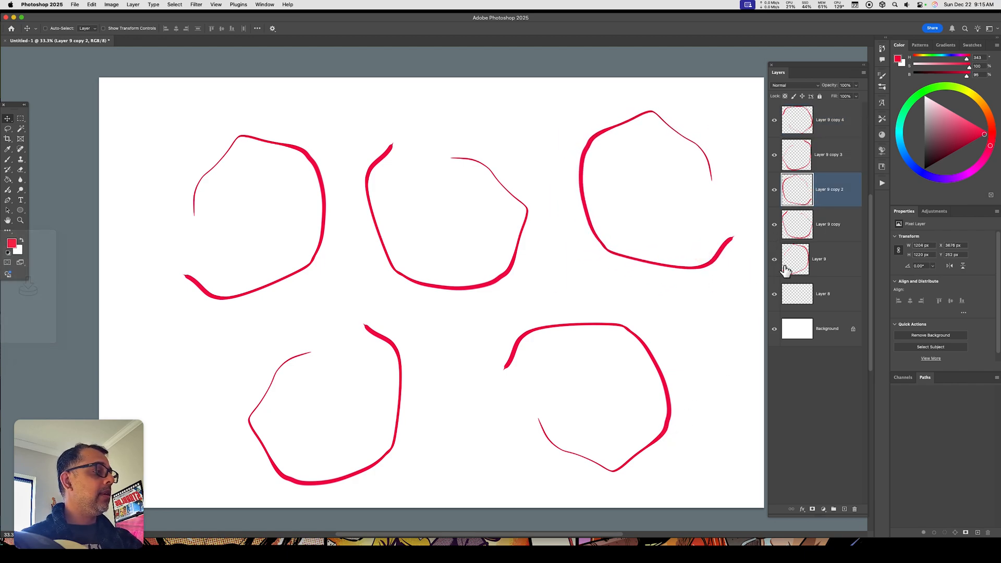
left_click(802, 229)
left_click_drag(589, 299, 595, 274)
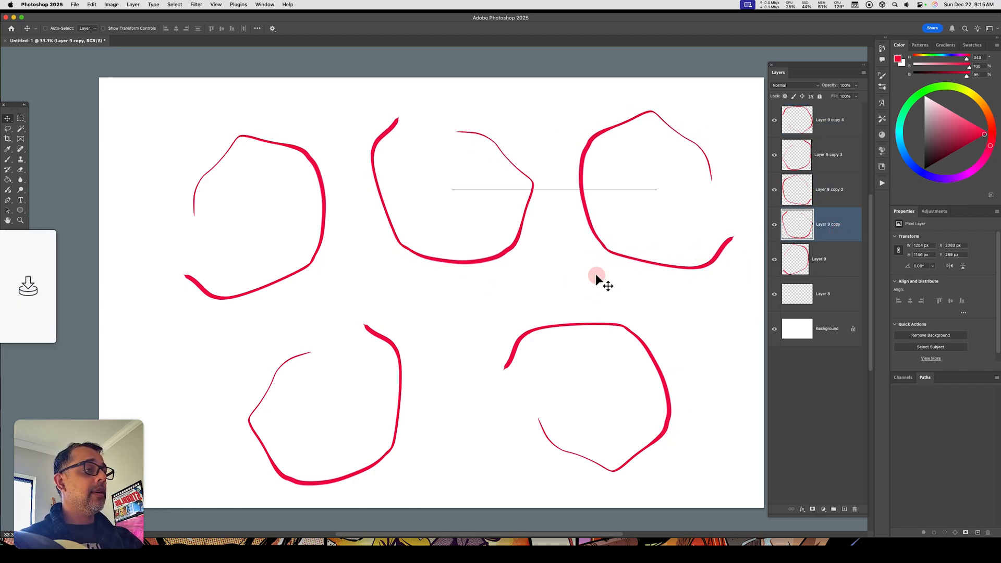
left_click(812, 266)
left_click_drag(411, 298, 380, 279)
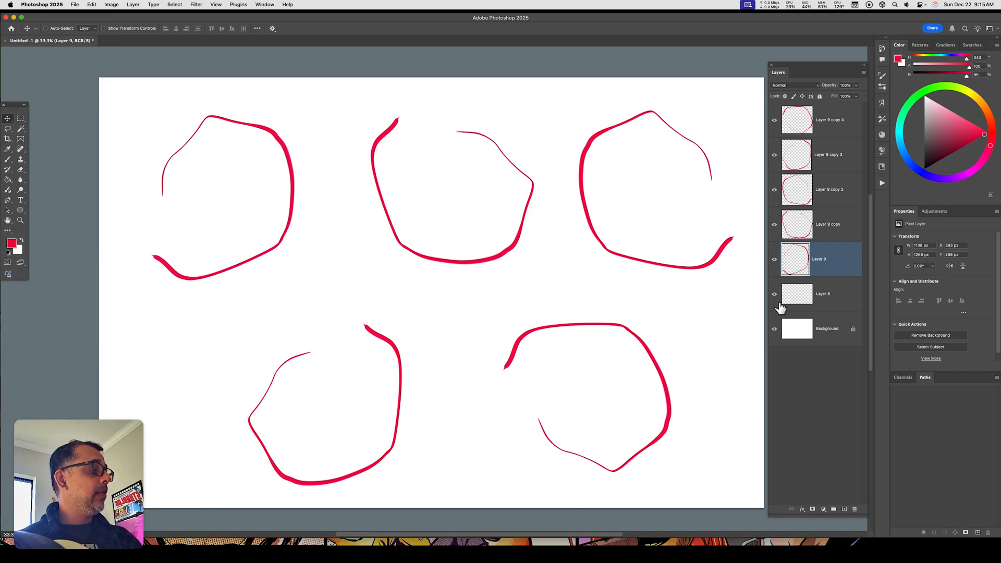
left_click(819, 158)
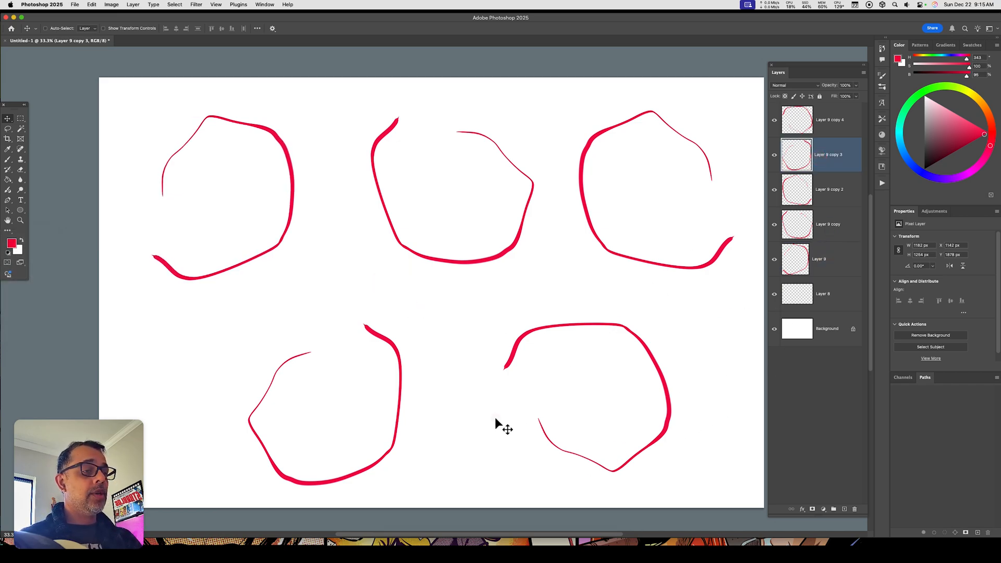
left_click_drag(495, 418, 473, 399)
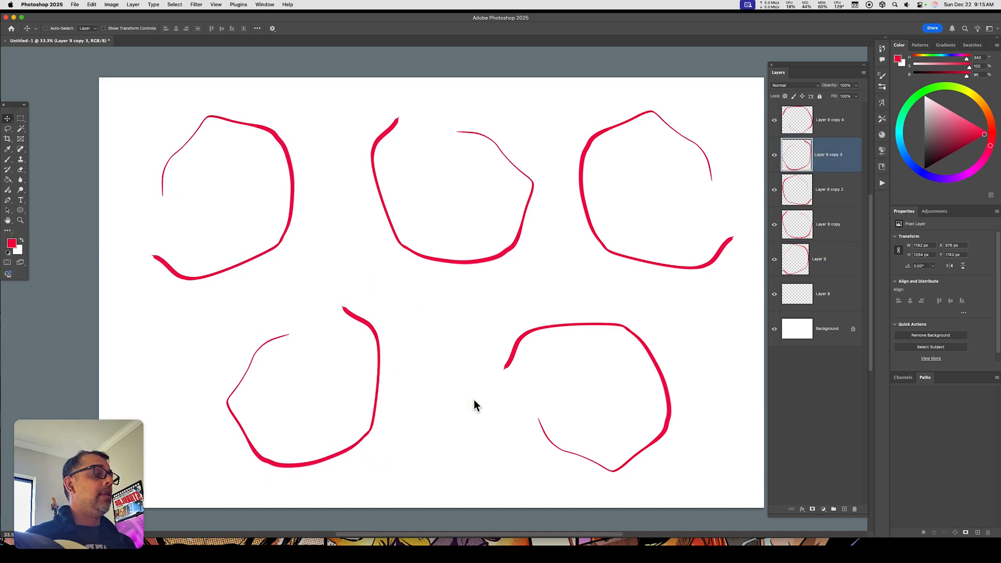
Step: Create a new empty layer for brush drawing and place it above all the outline layers
key("alt+shift+super+n")
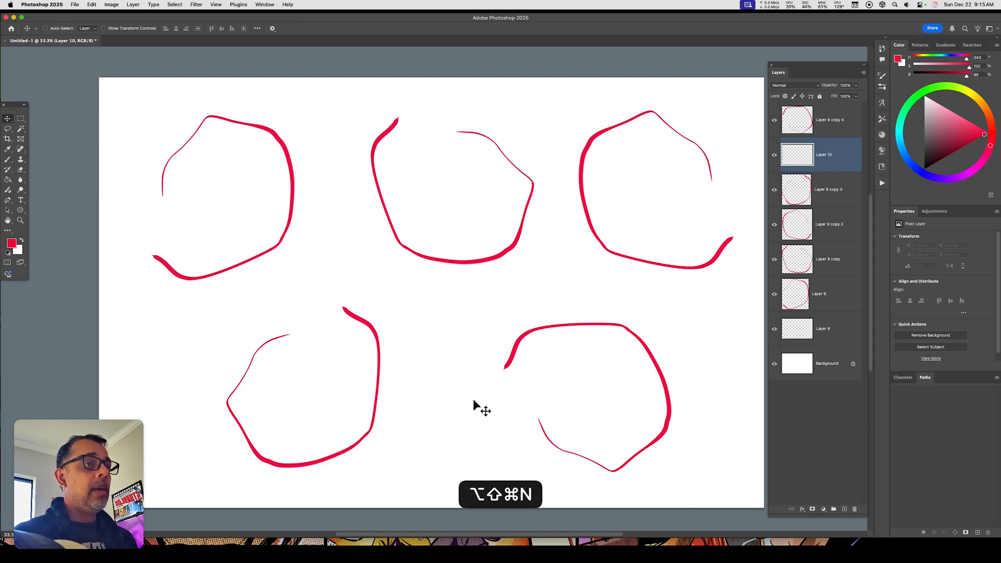
key("b")
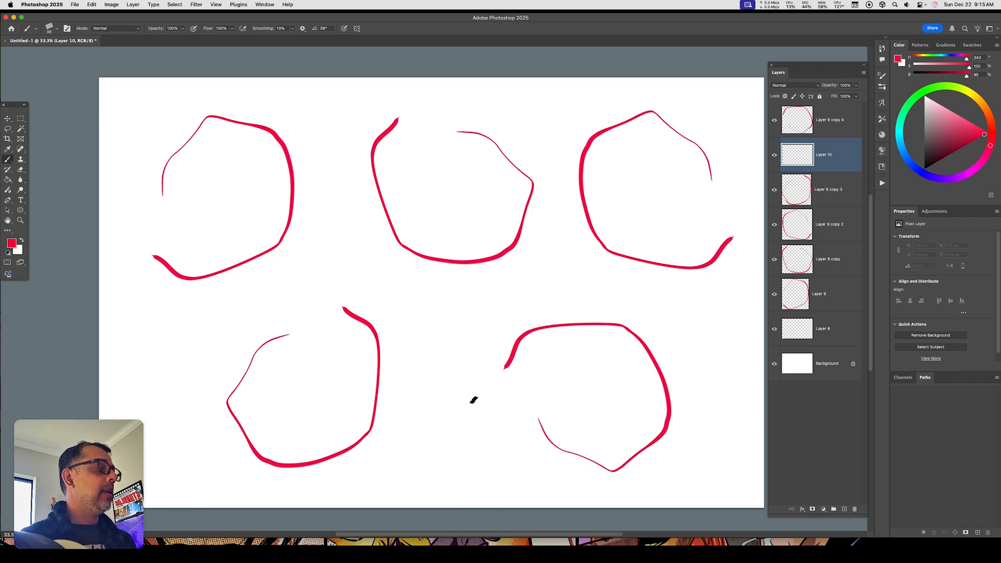
left_click_drag(829, 159, 833, 119)
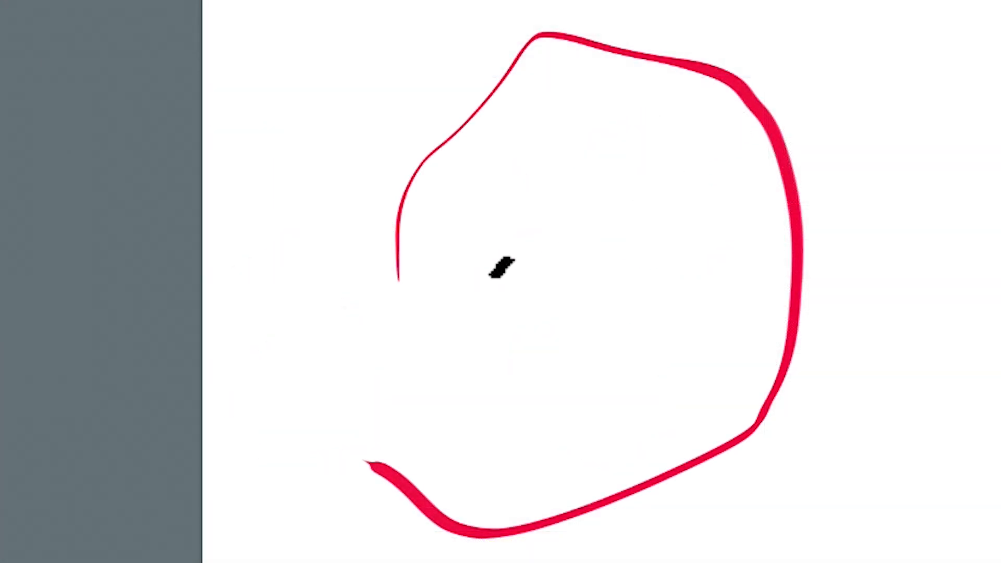
Step: Draw a wide open mouth with upper and lower jaw lines inside the first outline, closing the gap at its front
left_click_drag(163, 198, 171, 210)
mouse_move(419, 319)
left_mouse_down()
mouse_move(733, 202)
mouse_move(448, 403)
left_mouse_up()
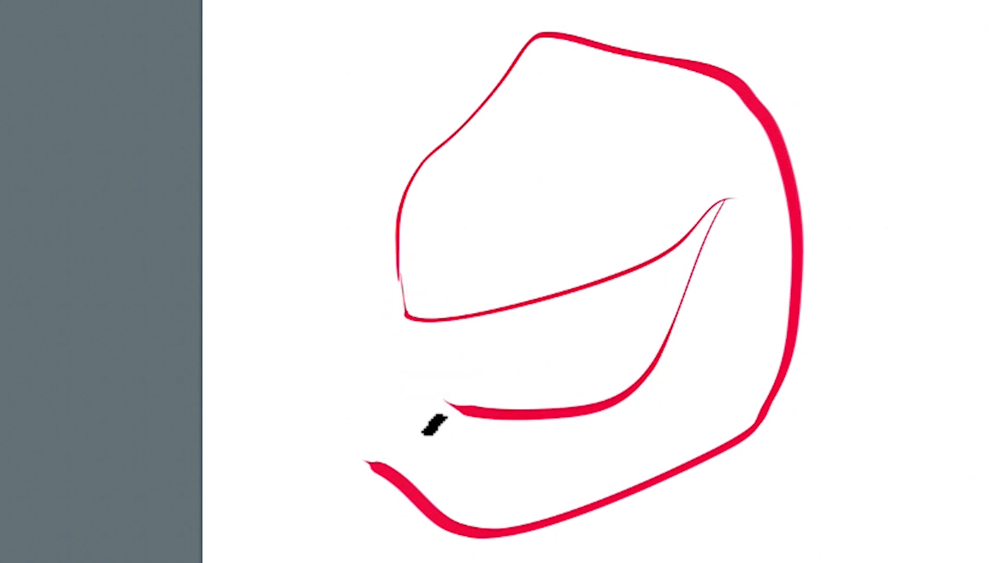
mouse_move(447, 324)
left_mouse_down()
mouse_move(468, 332)
mouse_move(465, 401)
mouse_move(476, 343)
mouse_move(454, 407)
mouse_move(446, 402)
mouse_move(376, 463)
left_mouse_up()
key("ctrl+z")
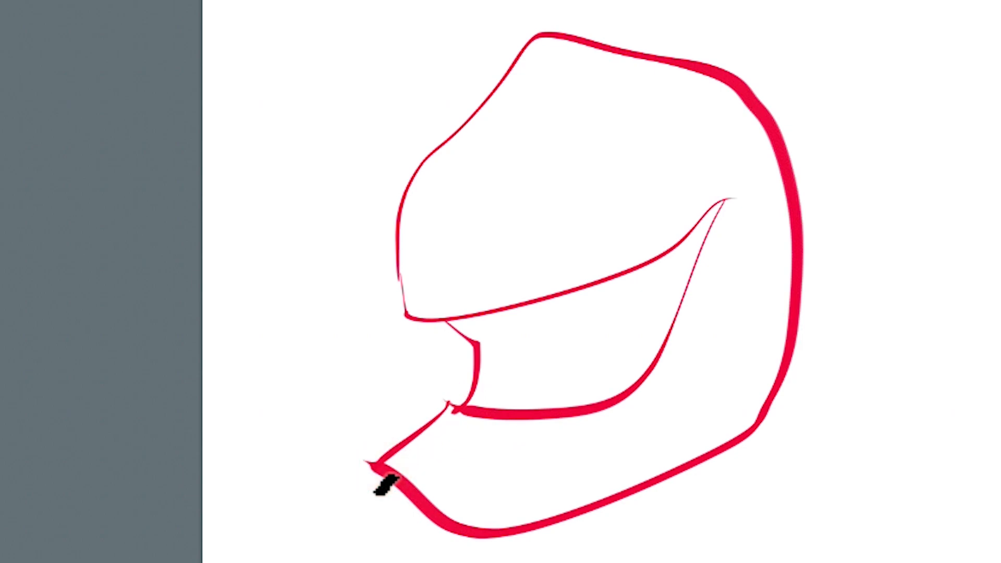
left_click_drag(398, 281, 410, 327)
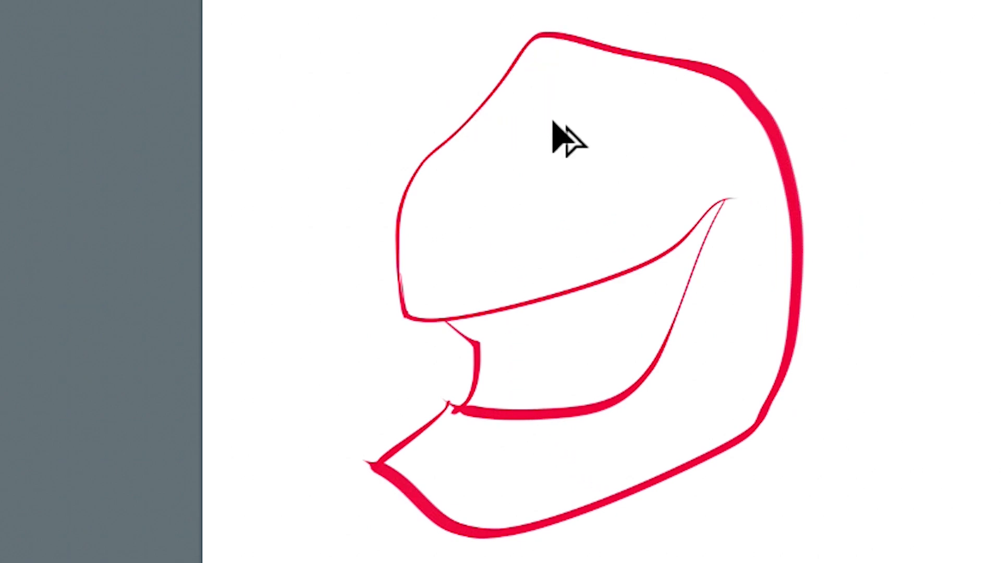
Step: Draw thin curved vertical contour lines across the head and lower jaw to describe their volume
mouse_move(542, 33)
left_mouse_down()
mouse_move(515, 194)
mouse_move(525, 300)
left_mouse_up()
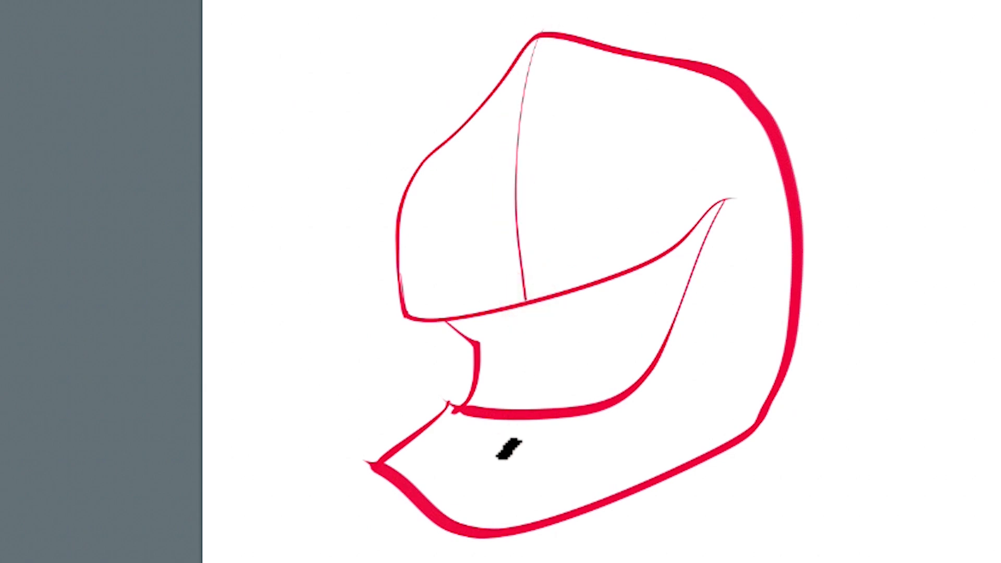
left_click_drag(514, 417, 477, 527)
left_click_drag(460, 129, 437, 318)
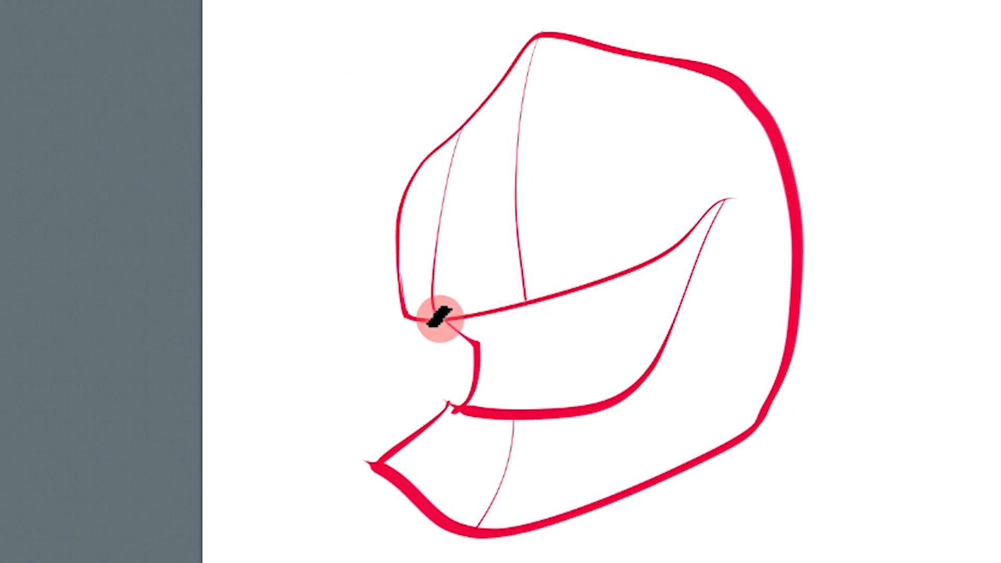
left_click_drag(632, 57, 643, 270)
left_click_drag(611, 409, 594, 501)
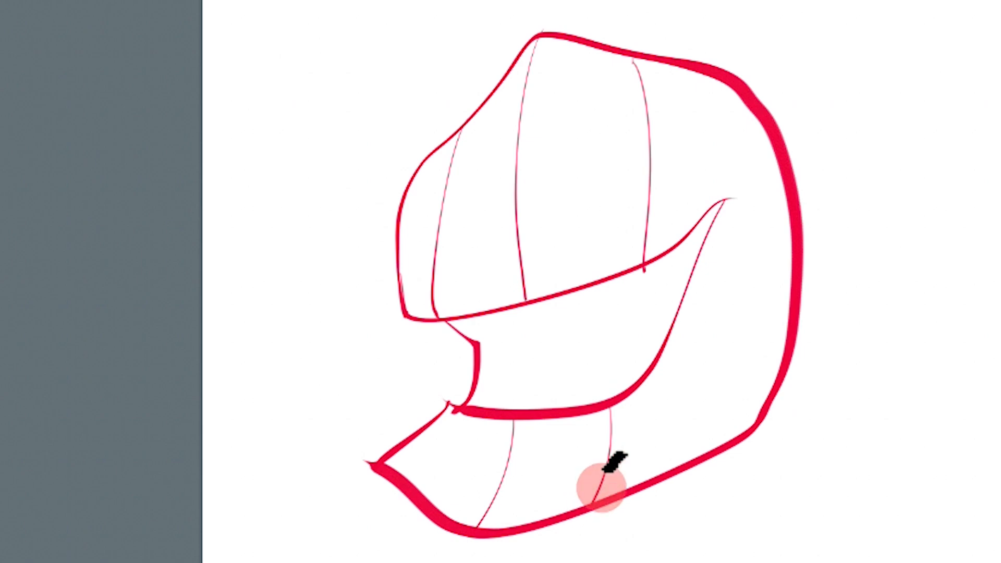
left_click_drag(744, 101, 714, 482)
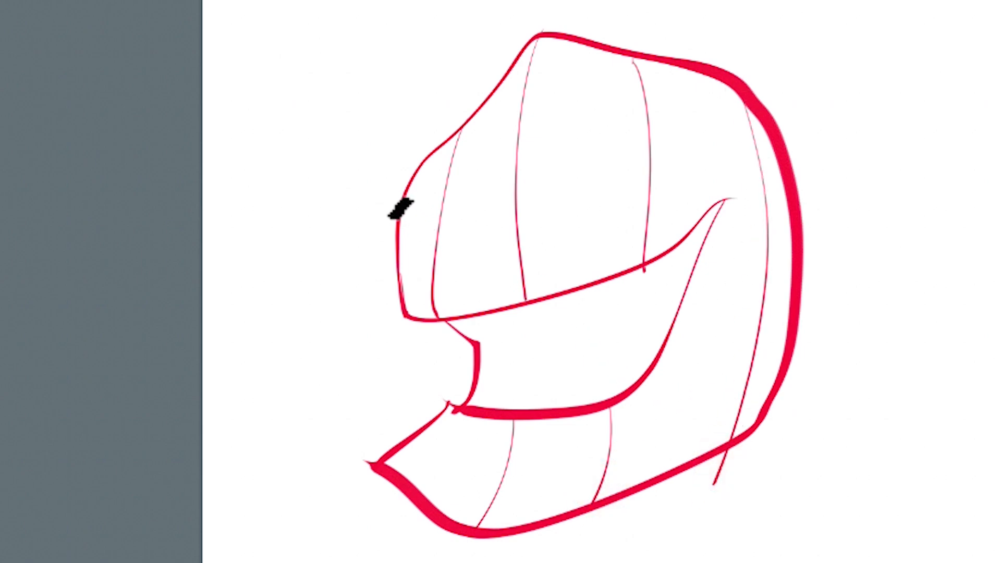
Step: Draw thin horizontal contour lines wrapping around the top of the head, the lower jaw and the back of the mouth
mouse_move(390, 215)
left_mouse_down()
mouse_move(678, 134)
mouse_move(761, 124)
left_mouse_up()
left_click_drag(490, 99, 654, 50)
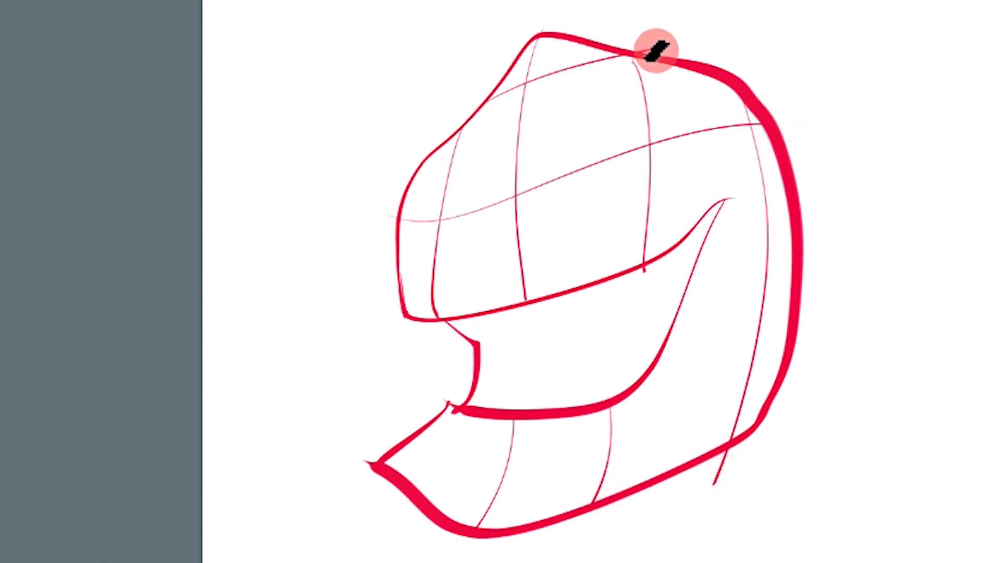
left_click_drag(411, 443, 562, 455)
left_click_drag(634, 439, 791, 402)
left_click_drag(677, 315, 790, 294)
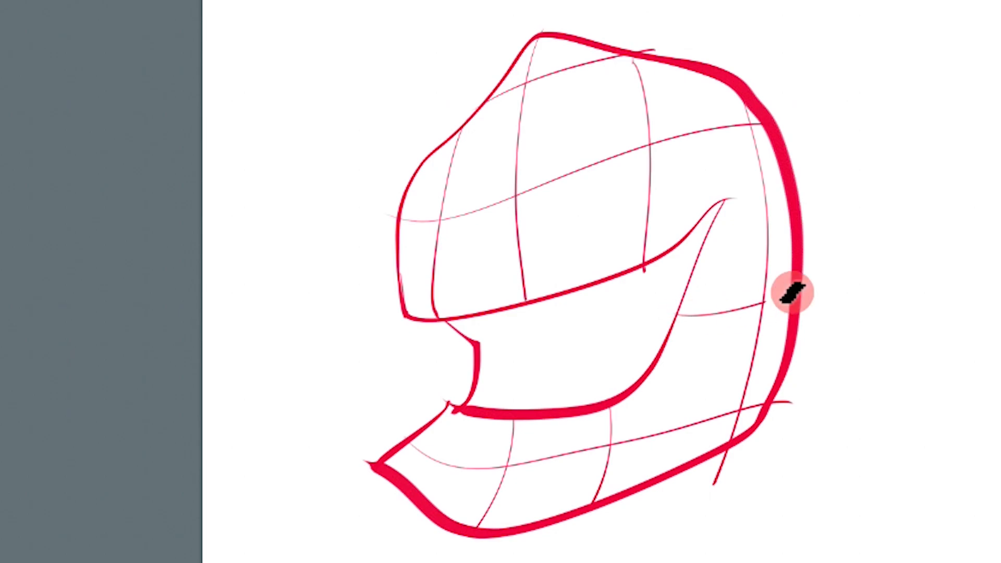
left_click_drag(727, 199, 786, 184)
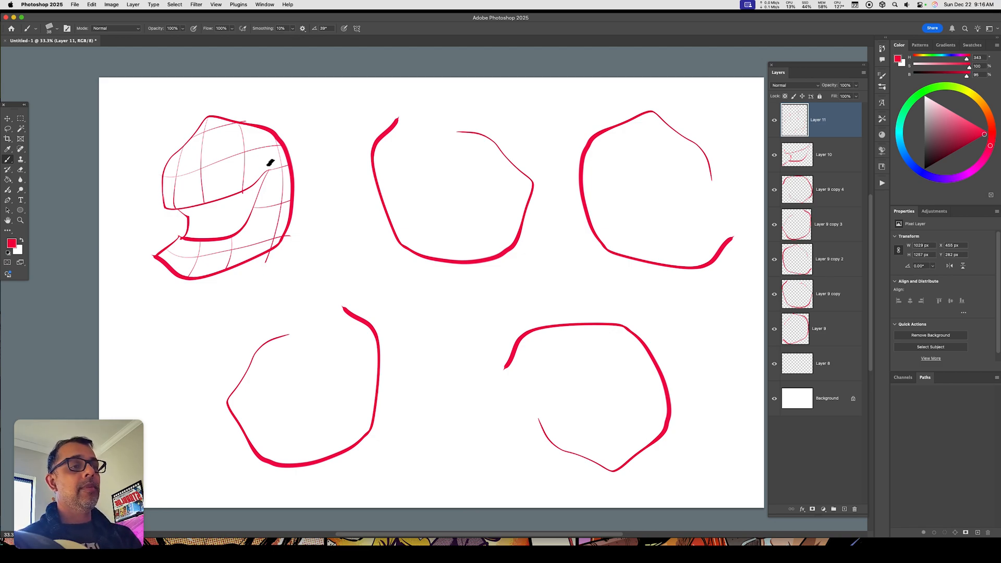
Step: On a new layer, draw long upper fangs at the back and front of the mouth and a row of pointed lower teeth
key("alt+shift+super+n")
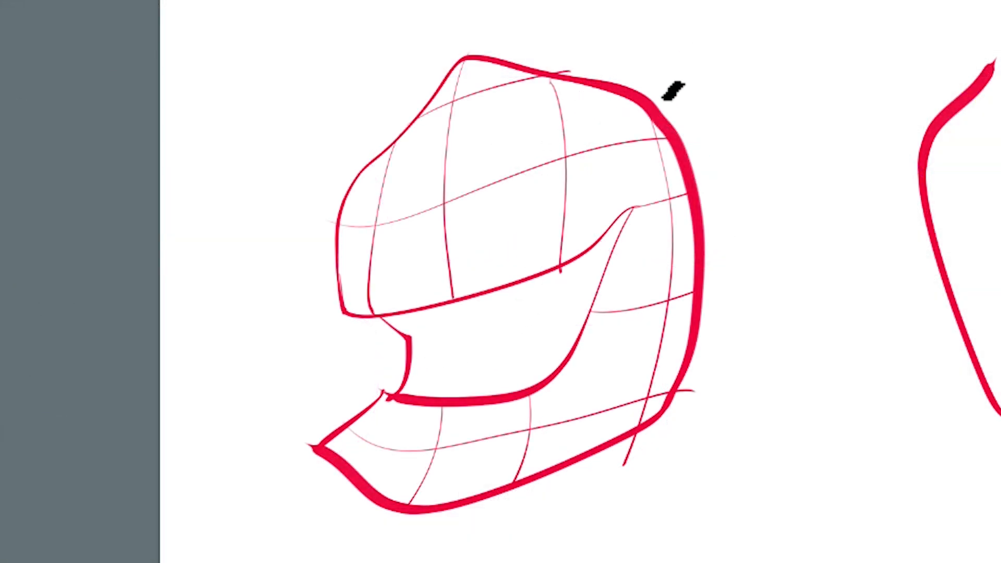
left_click_drag(543, 286, 536, 342)
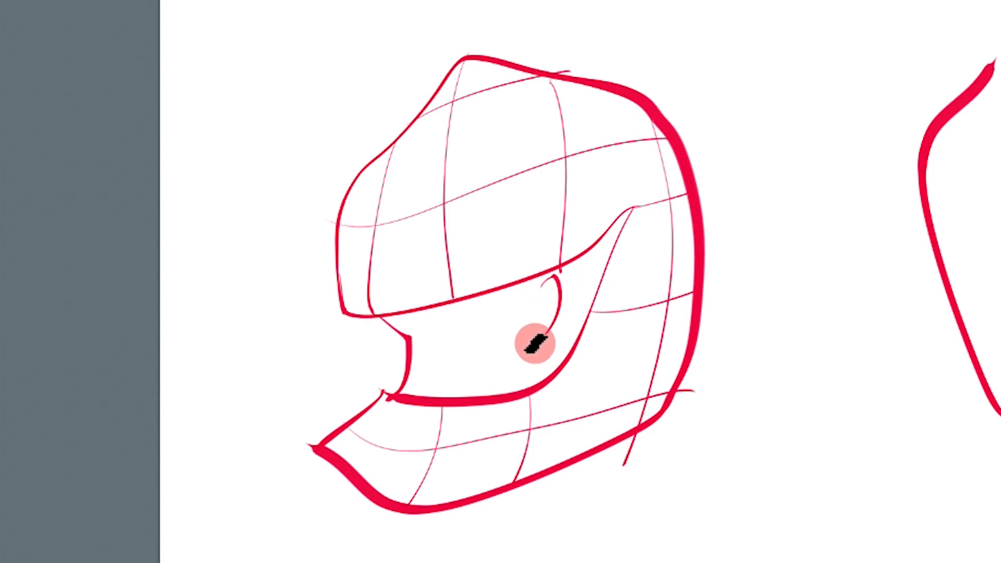
left_click_drag(555, 278, 531, 348)
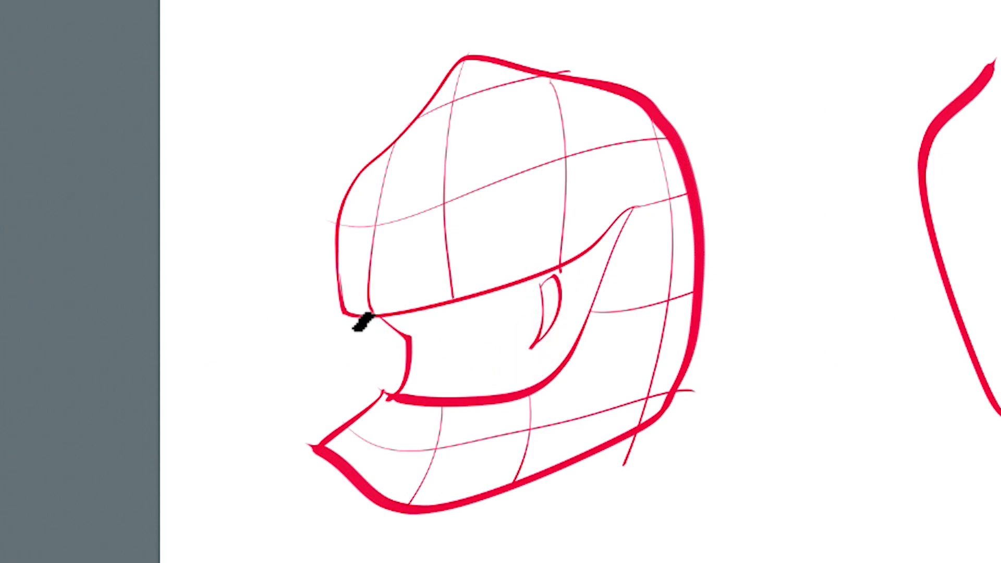
left_click_drag(363, 320, 385, 365)
left_click_drag(446, 343, 426, 388)
mouse_move(443, 348)
left_mouse_down()
mouse_move(445, 398)
mouse_move(457, 396)
mouse_move(462, 371)
mouse_move(463, 402)
mouse_move(472, 379)
mouse_move(477, 400)
mouse_move(487, 376)
mouse_move(493, 400)
mouse_move(501, 333)
mouse_move(529, 388)
left_mouse_up()
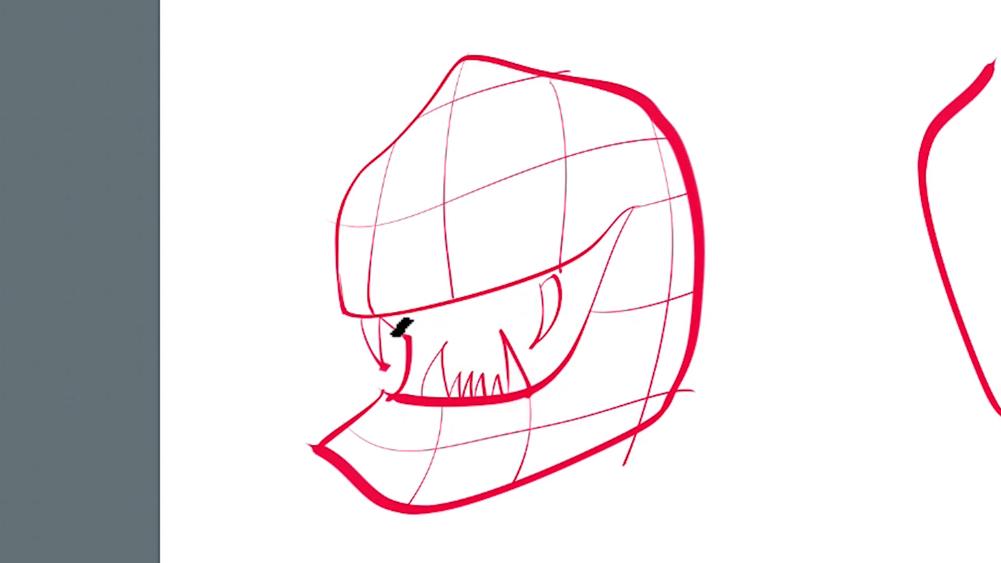
Step: Draw short pointed teeth along the upper jaw between the two long fangs
mouse_move(424, 312)
left_mouse_down()
mouse_move(439, 331)
mouse_move(479, 295)
left_mouse_up()
mouse_move(479, 296)
left_mouse_down()
mouse_move(482, 329)
mouse_move(500, 326)
left_mouse_up()
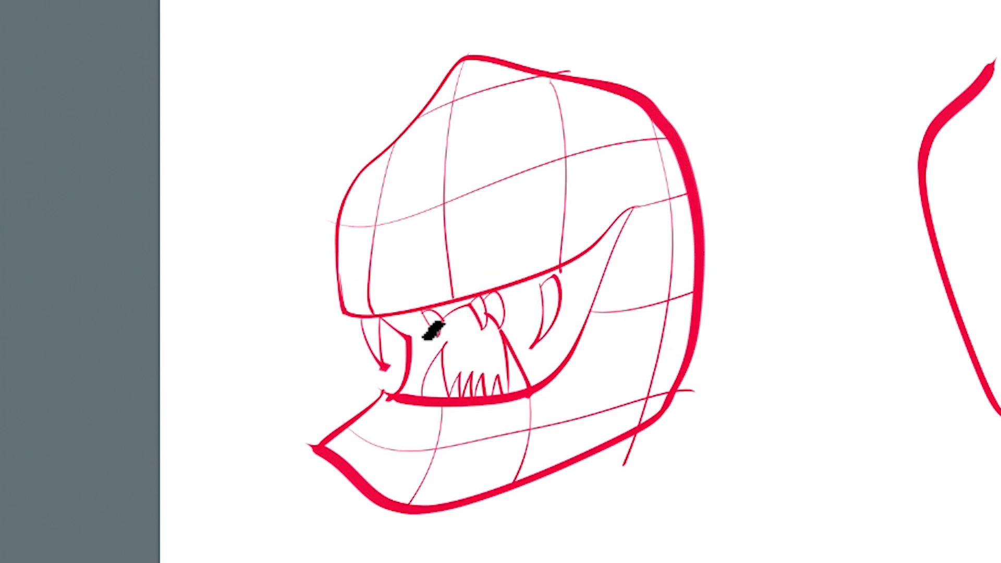
mouse_move(502, 292)
left_mouse_down()
mouse_move(518, 308)
mouse_move(515, 291)
left_mouse_up()
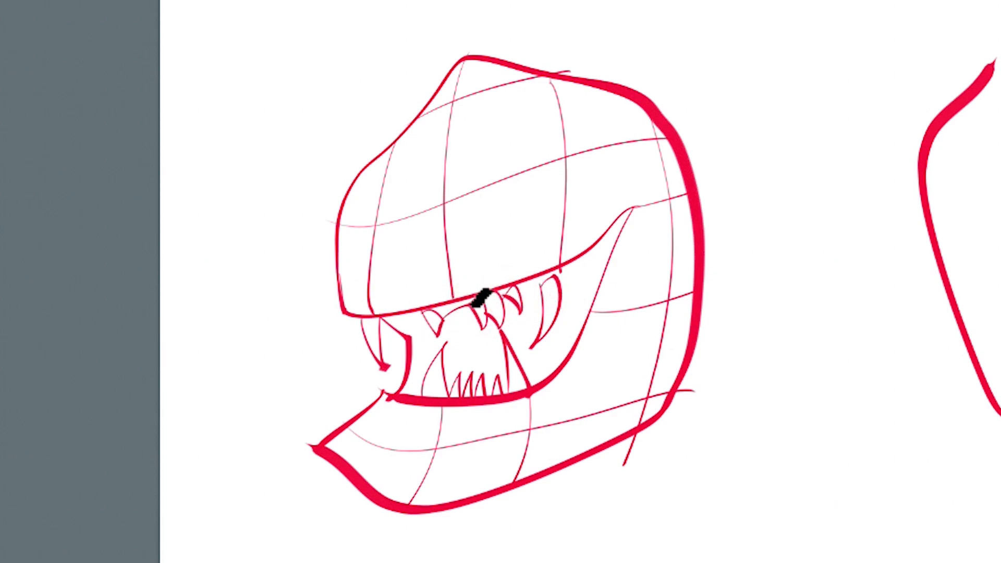